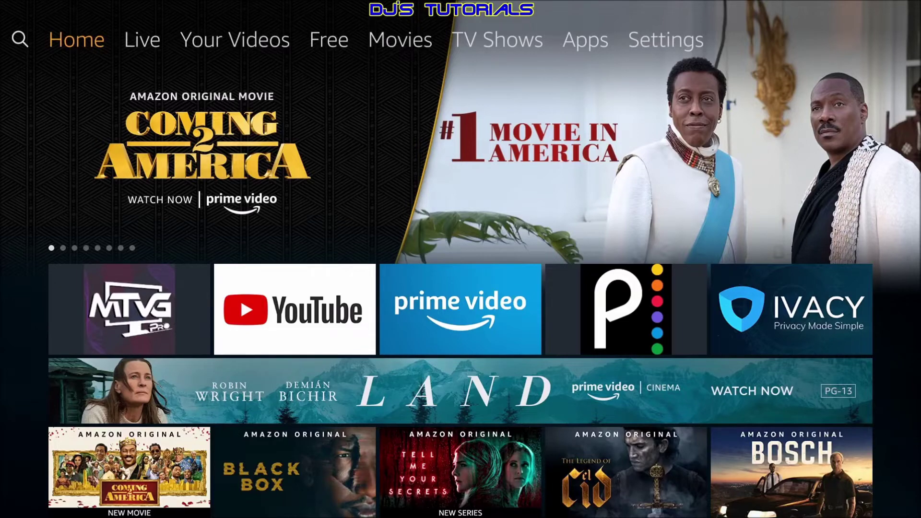
Open the Display & Sounds settings from the Home screen
key("Right")
key("Right")
key("Right")
key("Right")
key("Right")
key("Right")
key("Right")
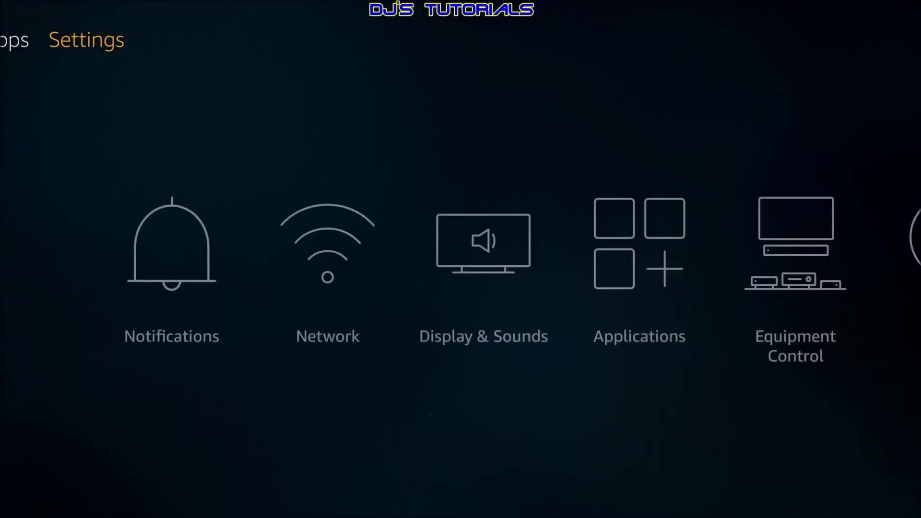
key("Down")
key("Right")
key("Right")
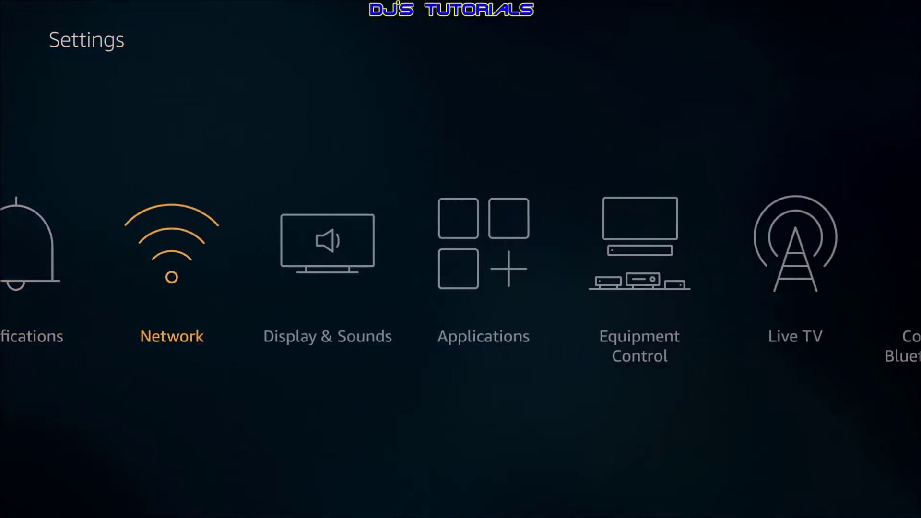
key("Return")
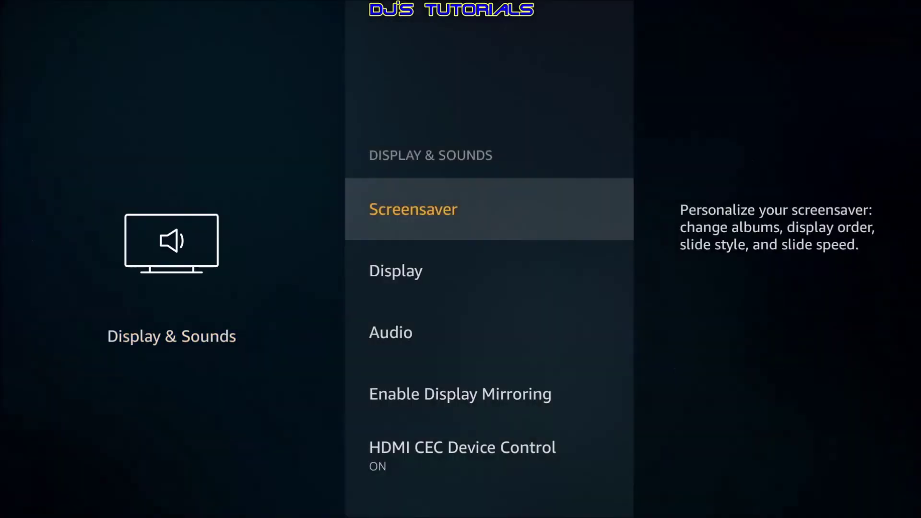
Open AV Sync Tuning in the Audio settings
key("Down")
key("Down")
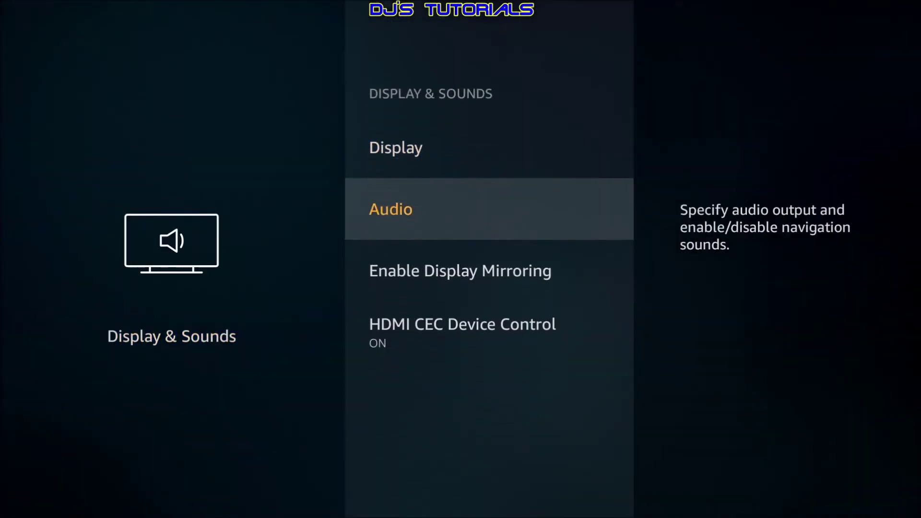
key("Return")
key("Down")
key("Down")
key("Down")
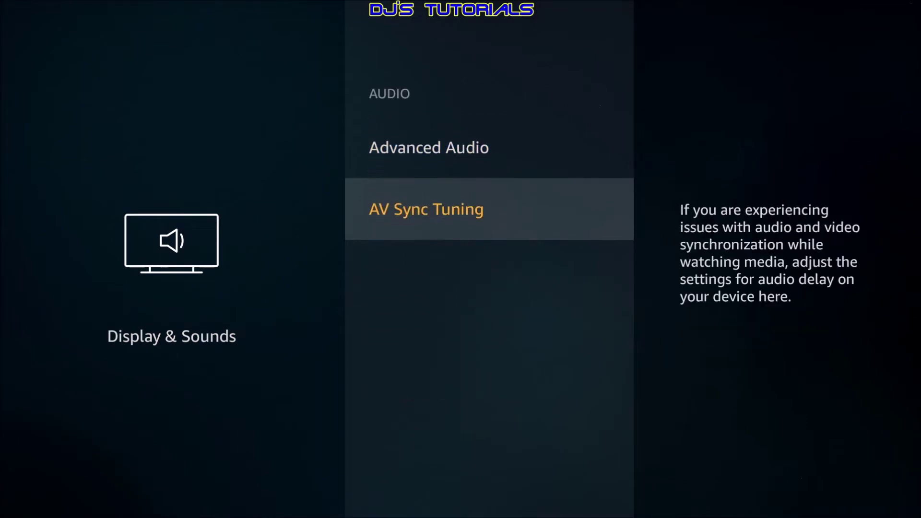
key("Return")
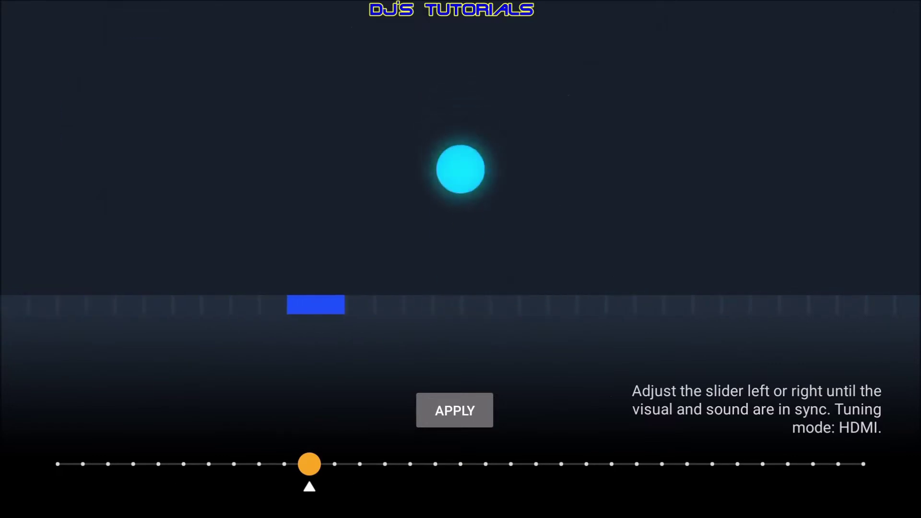
Try the HDMI sync slider three notches to the right and three to the left of its starting mark, and return it to the mark
key("Right")
key("Right")
key("Right")
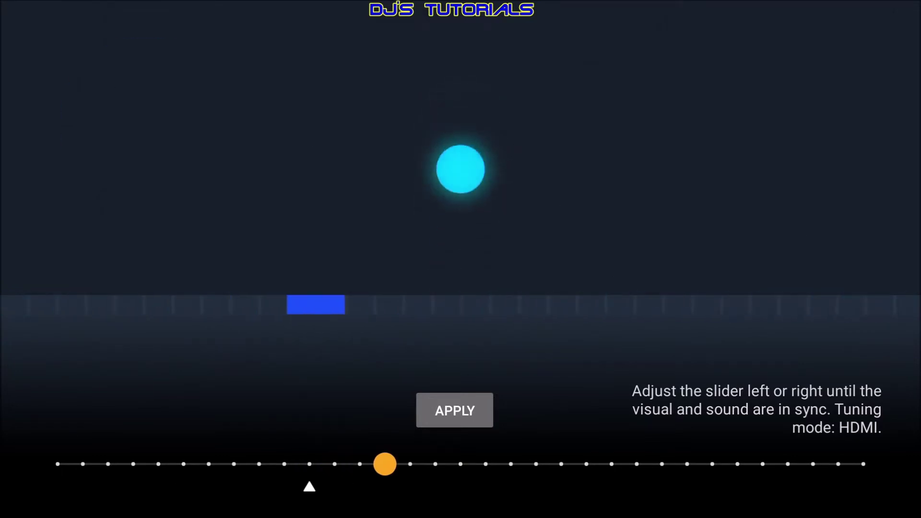
key("Left")
key("Left")
key("Left")
key("Left")
key("Left")
key("Left")
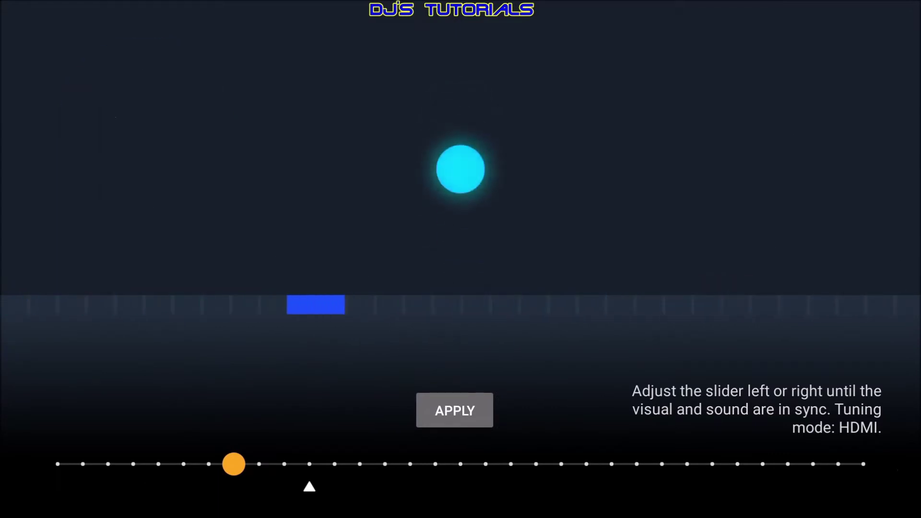
key("Right")
key("Right")
key("Right")
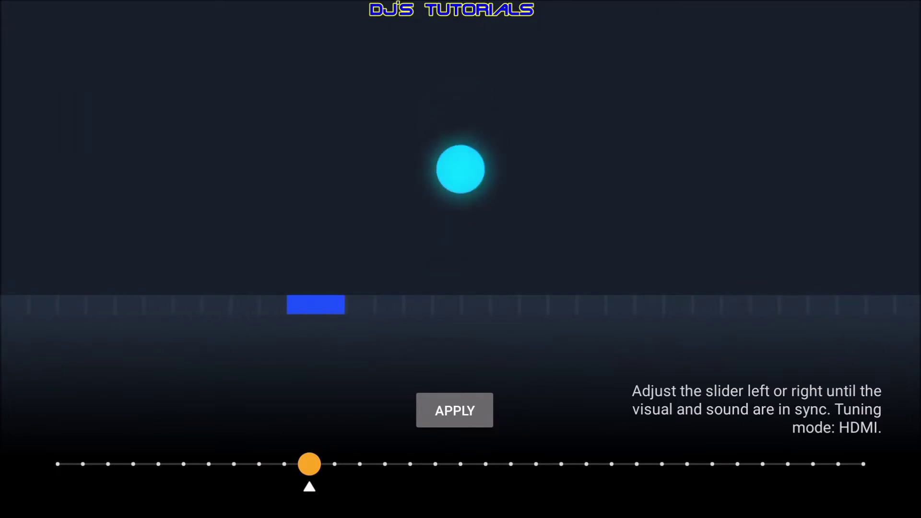
Try the HDMI sync slider six notches to the right of its starting mark, and move it back to the mark
key("Right")
key("Right")
key("Right")
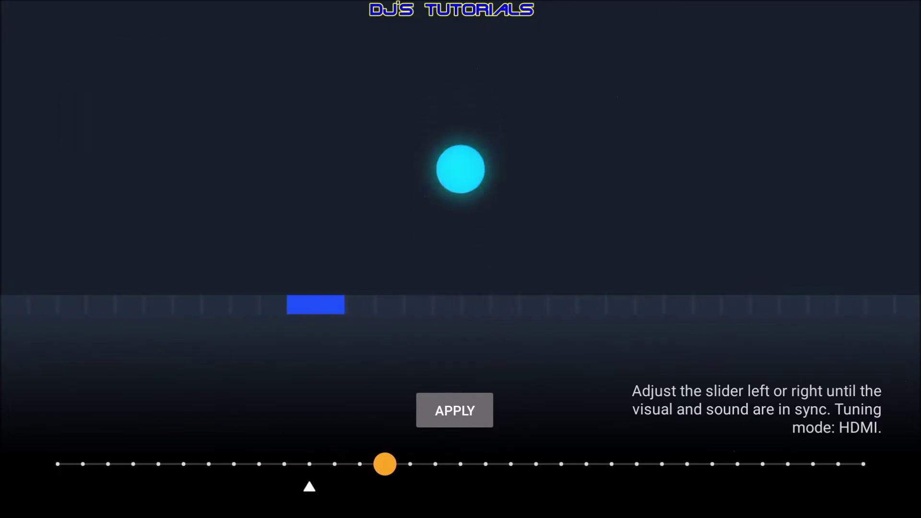
key("Right")
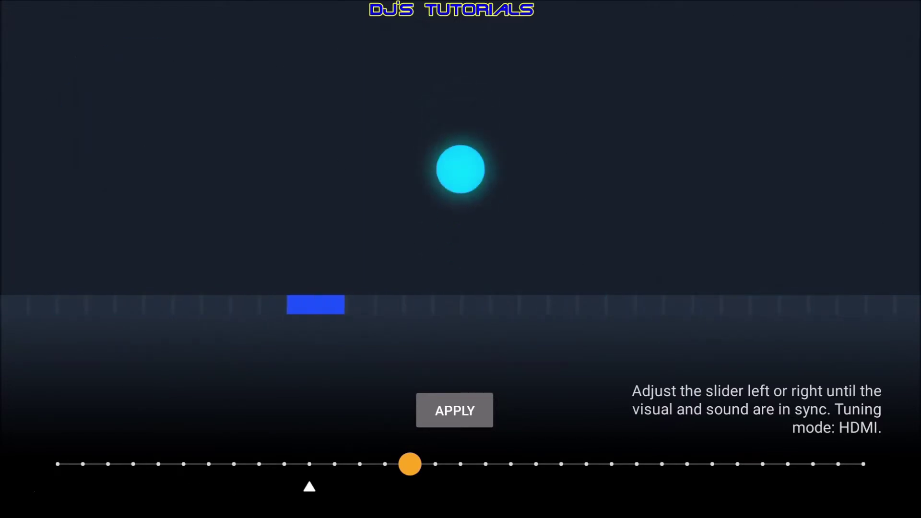
key("Right")
key("Right")
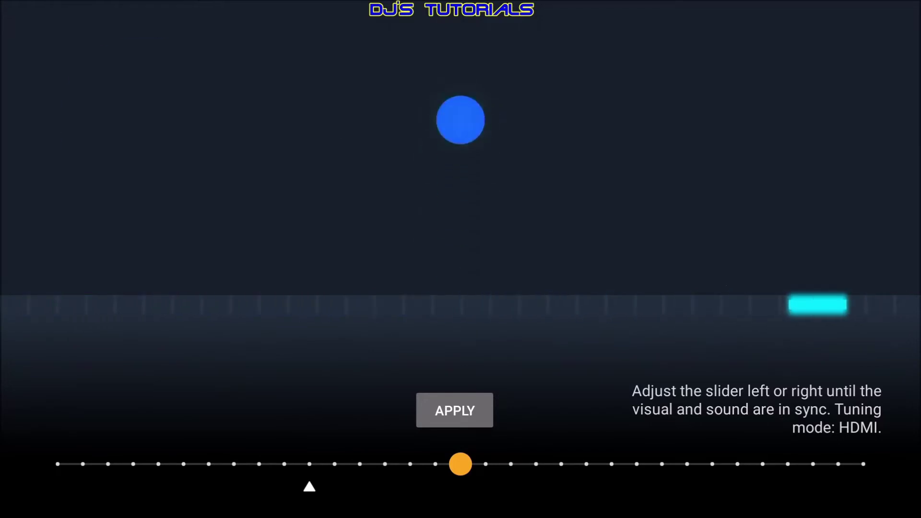
key("Left")
key("Left")
key("Left")
key("Left")
key("Left")
key("Left")
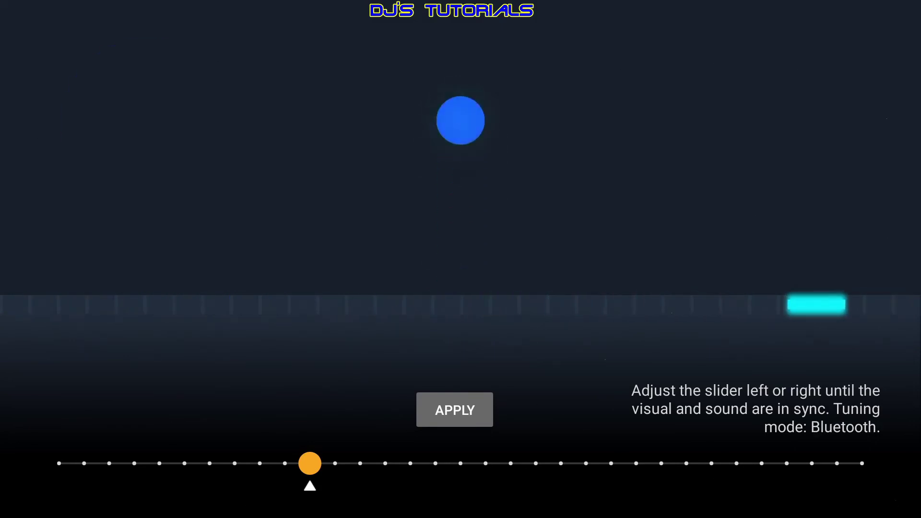
Try the sync slider eight notches to the right of its mark in Bluetooth tuning mode, and leave AV Sync Tuning without applying
key("Right")
key("Right")
key("Right")
key("Right")
key("Right")
key("Right")
key("Right")
key("Right")
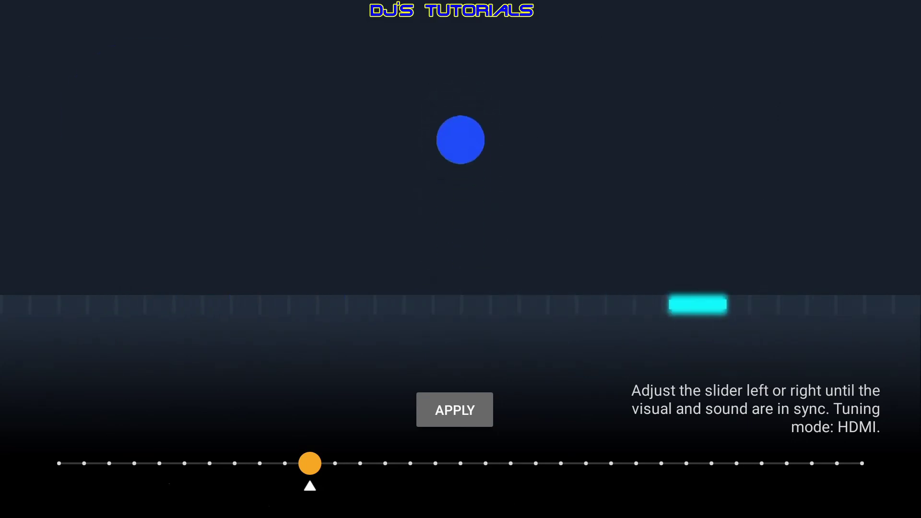
key("Escape")
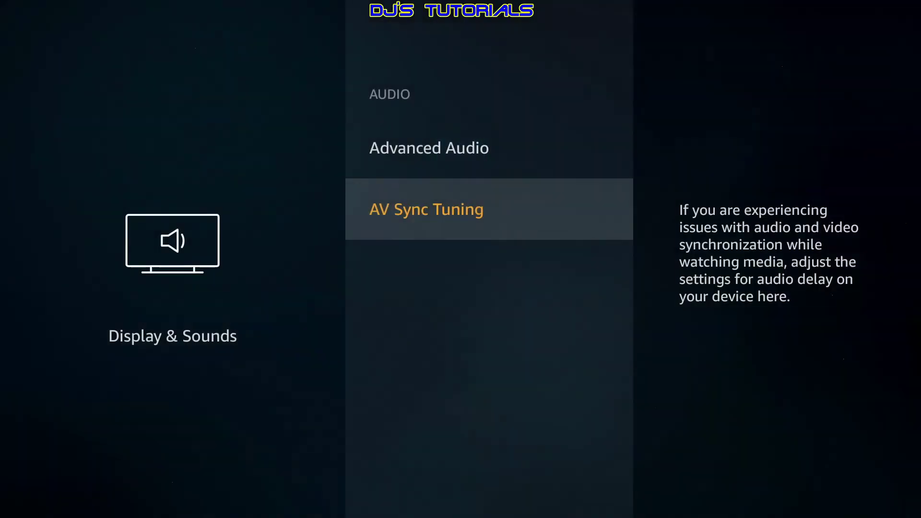